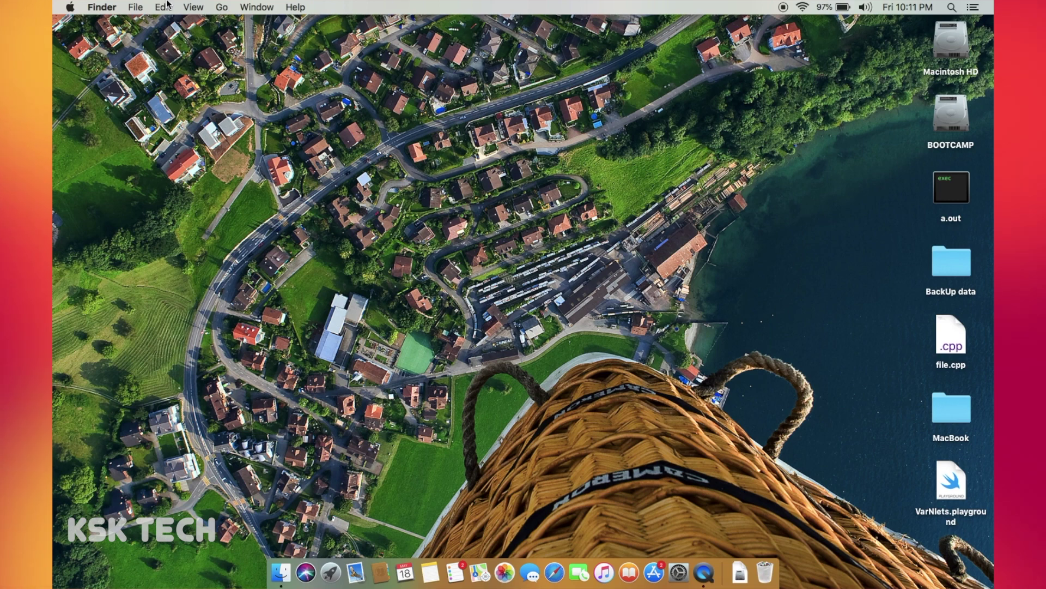
- Open the Finder preferences window and close it again
click(104, 7)
click(122, 43)
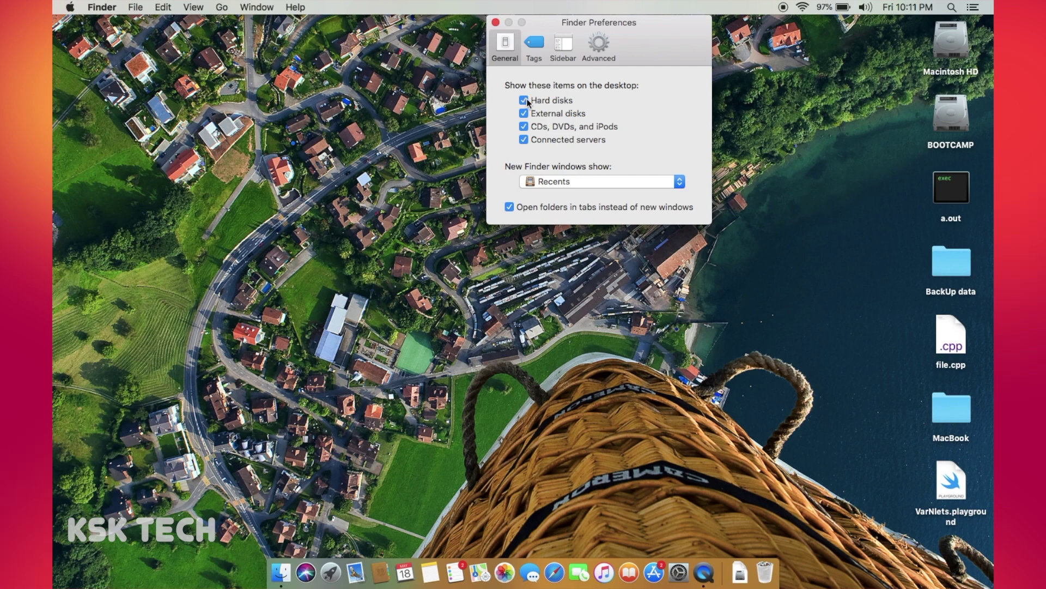
click(496, 23)
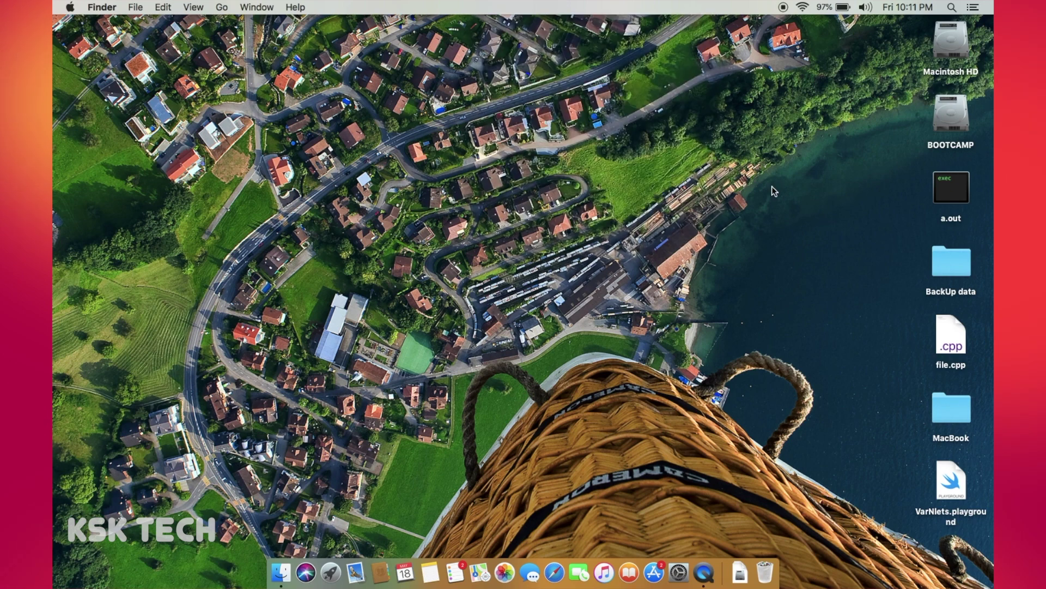
- Select and deselect the Macintosh HD and BOOTCAMP drive icons on the desktop
drag(903, 57, 948, 131)
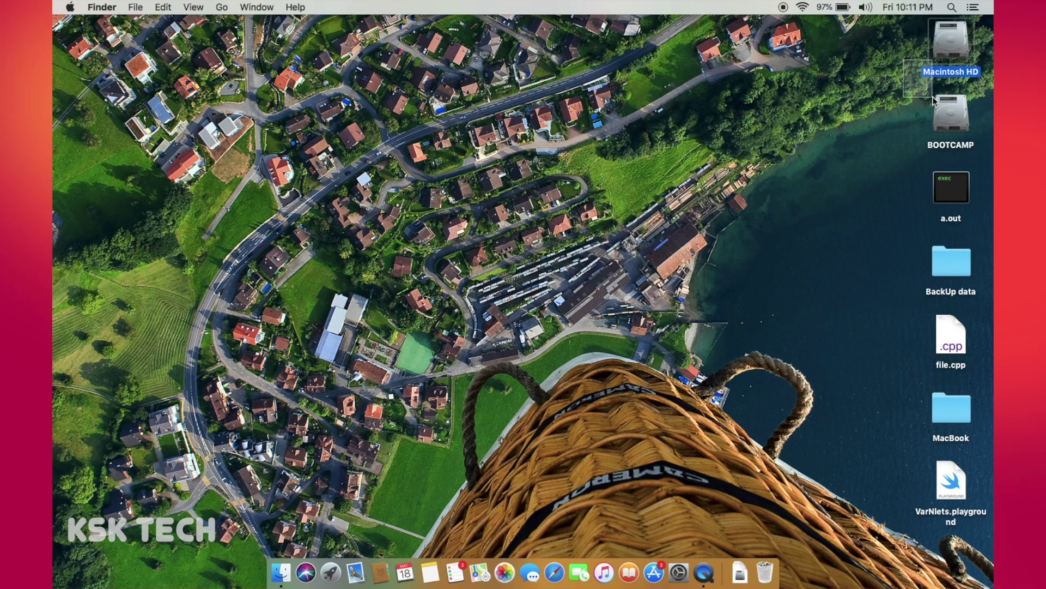
click(803, 136)
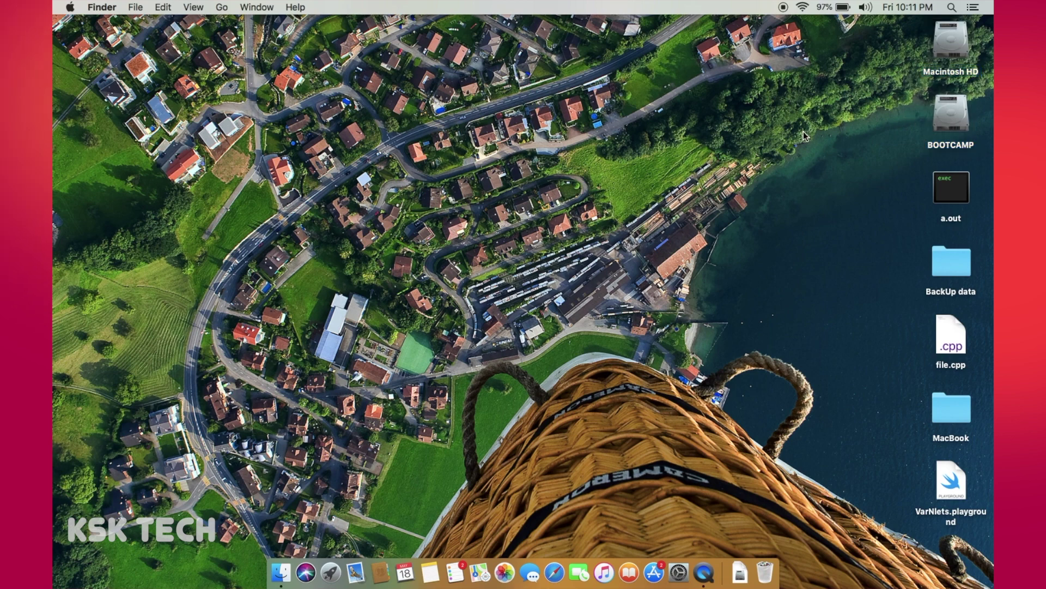
click(970, 41)
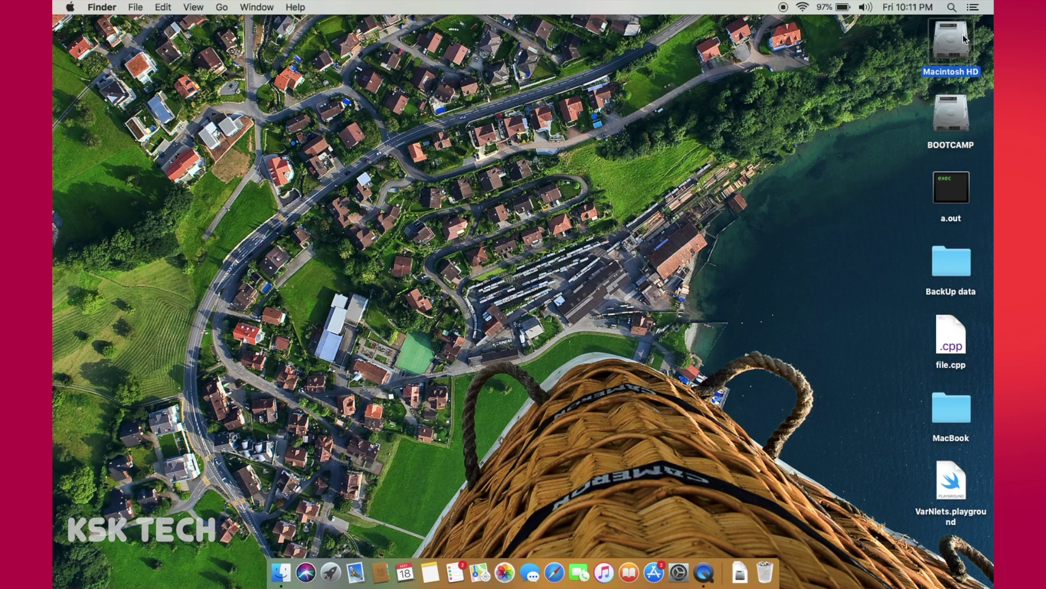
click(963, 102)
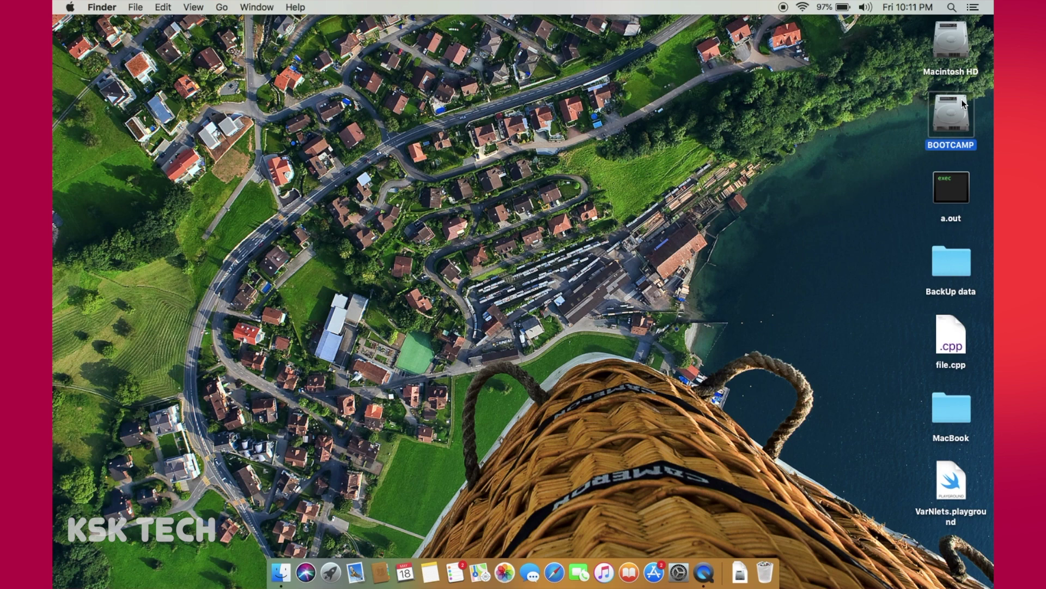
click(856, 141)
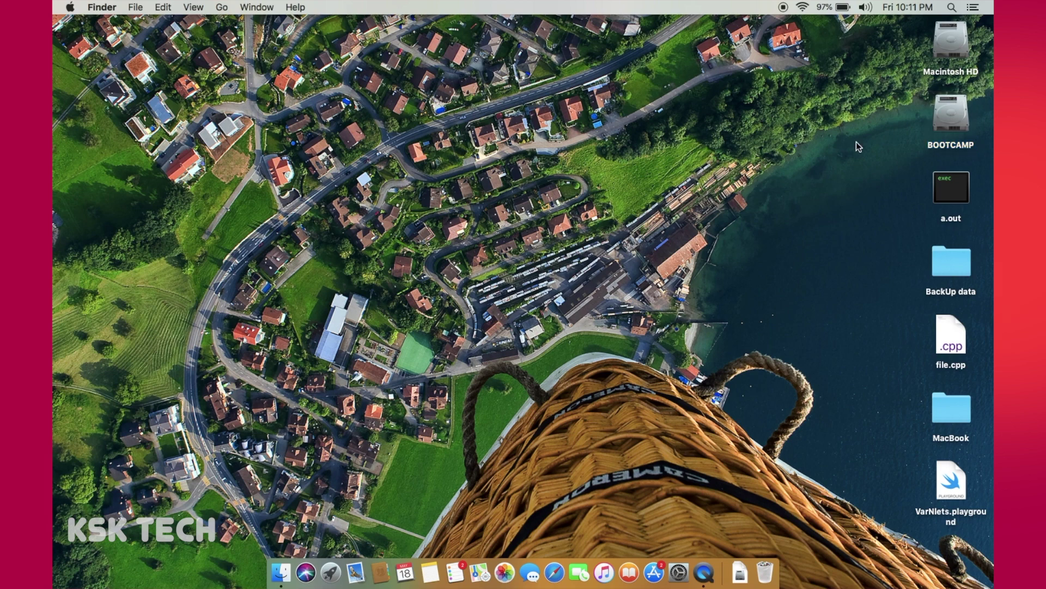
- Browse the BOOTCAMP drive down to its Users > MacBook folder
double_click(961, 120)
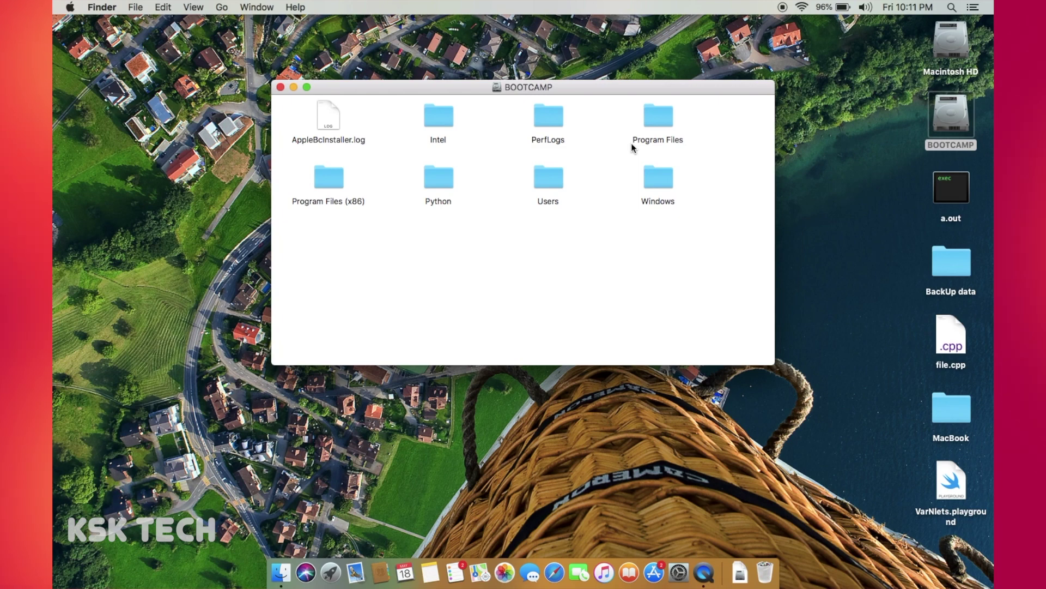
double_click(554, 183)
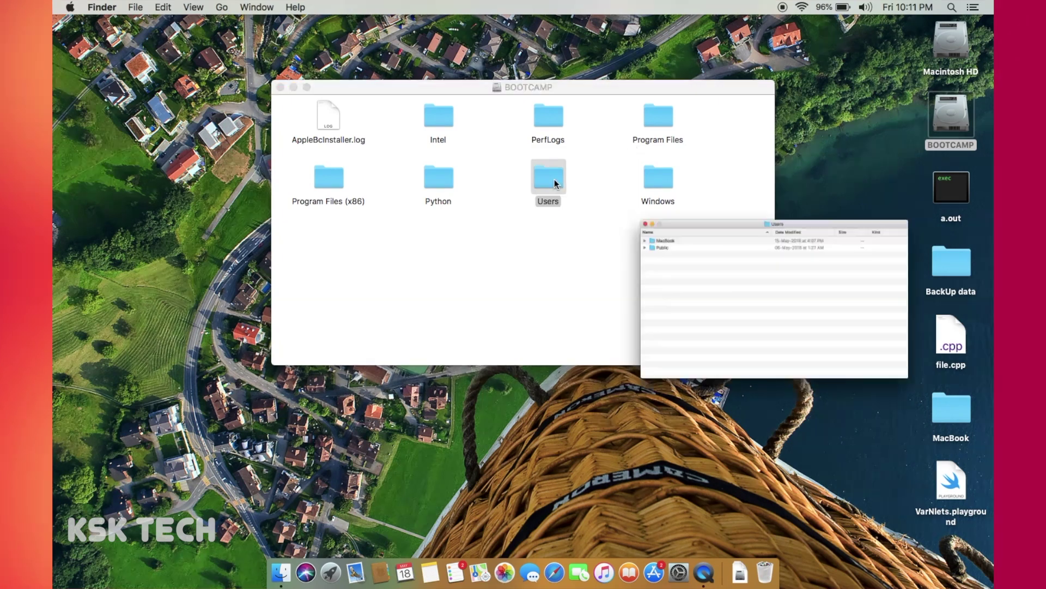
double_click(443, 131)
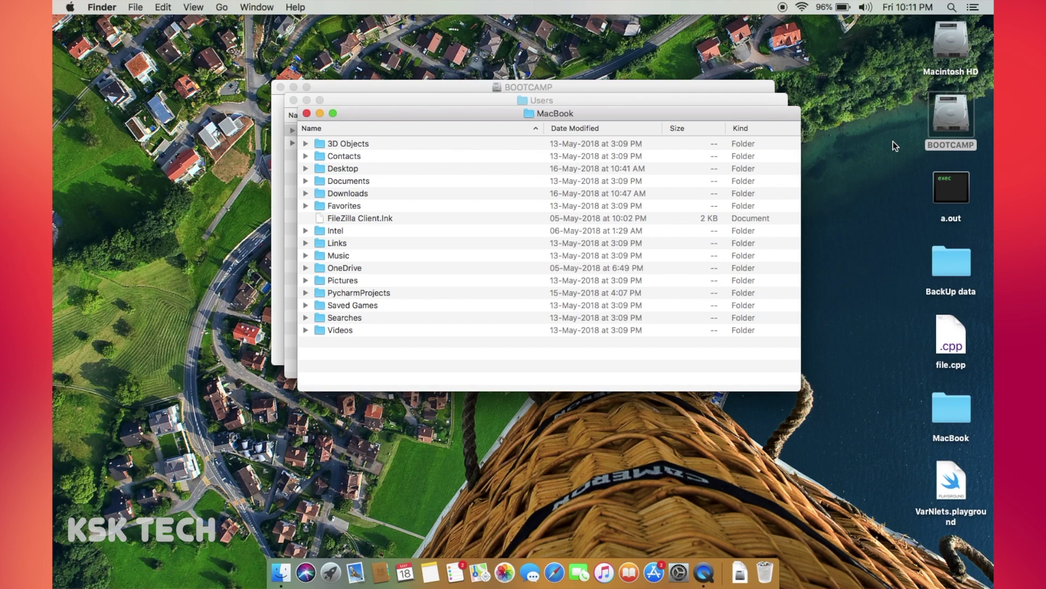
- Close the MacBook, Users and BOOTCAMP windows and clear the desktop drive selection
click(953, 122)
click(959, 31)
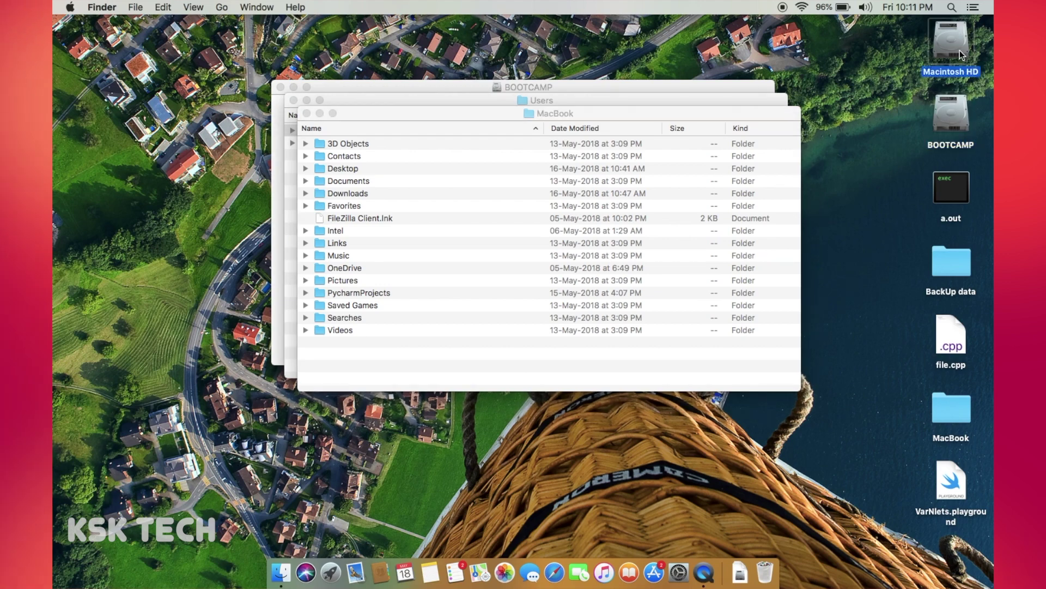
click(307, 114)
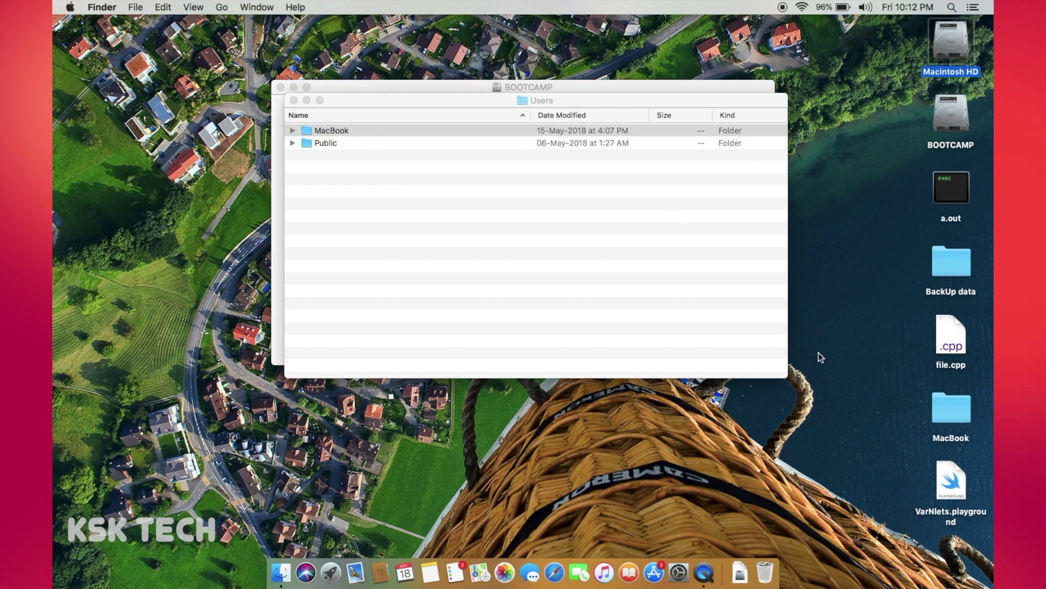
click(957, 427)
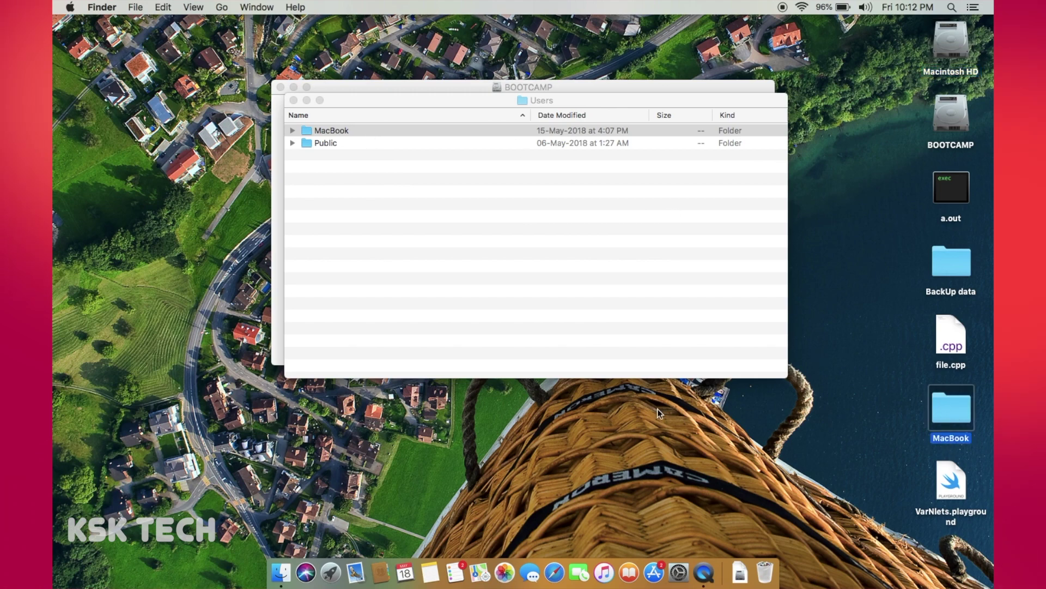
click(294, 99)
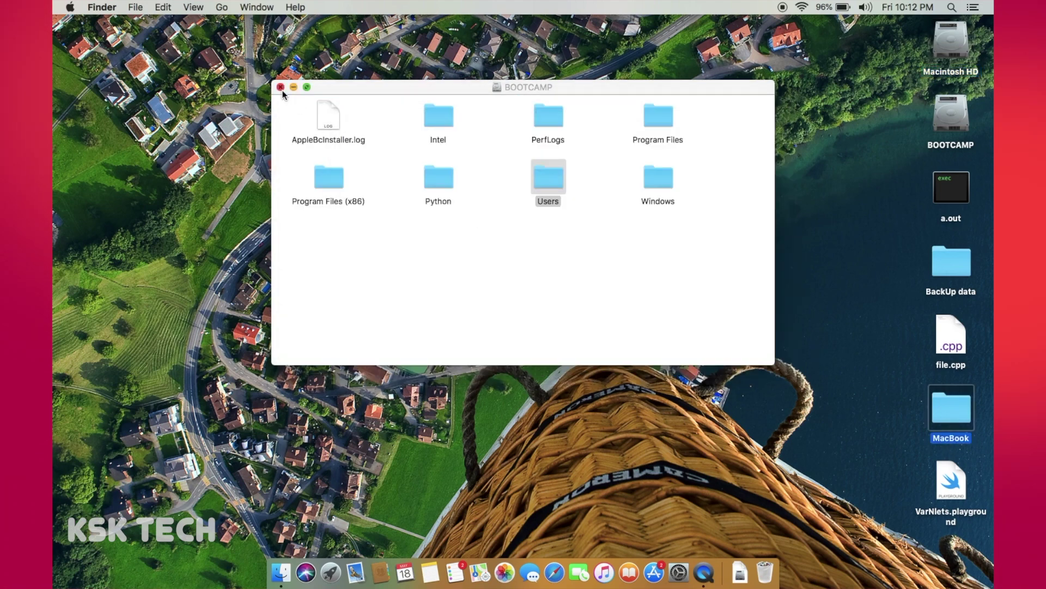
click(281, 87)
click(605, 217)
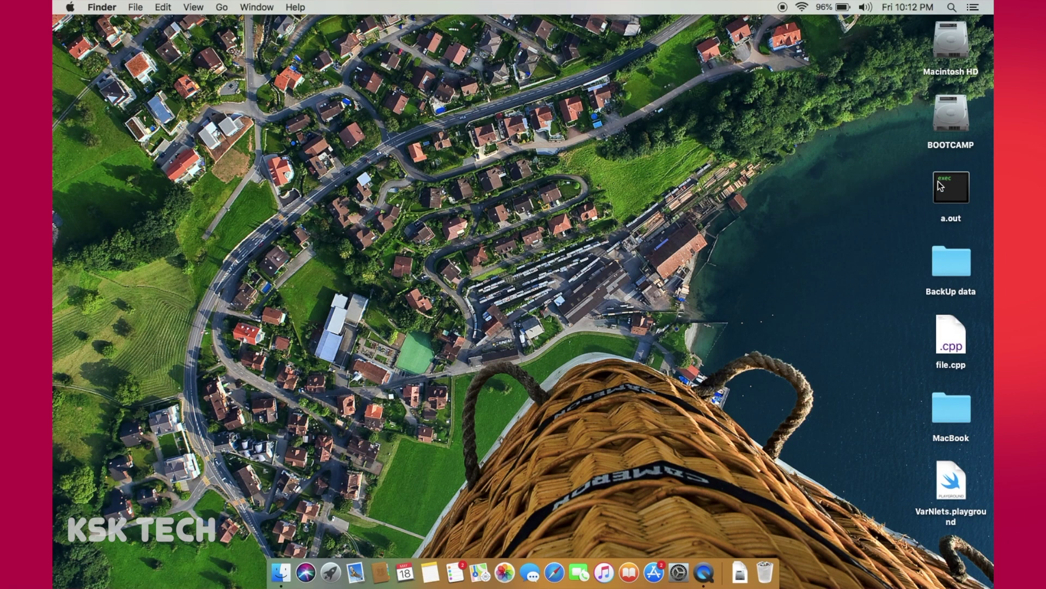
click(957, 130)
click(736, 210)
- Launch Boot Camp Assistant from Launchpad's Other folder, then dismiss Spotlight
key(F4)
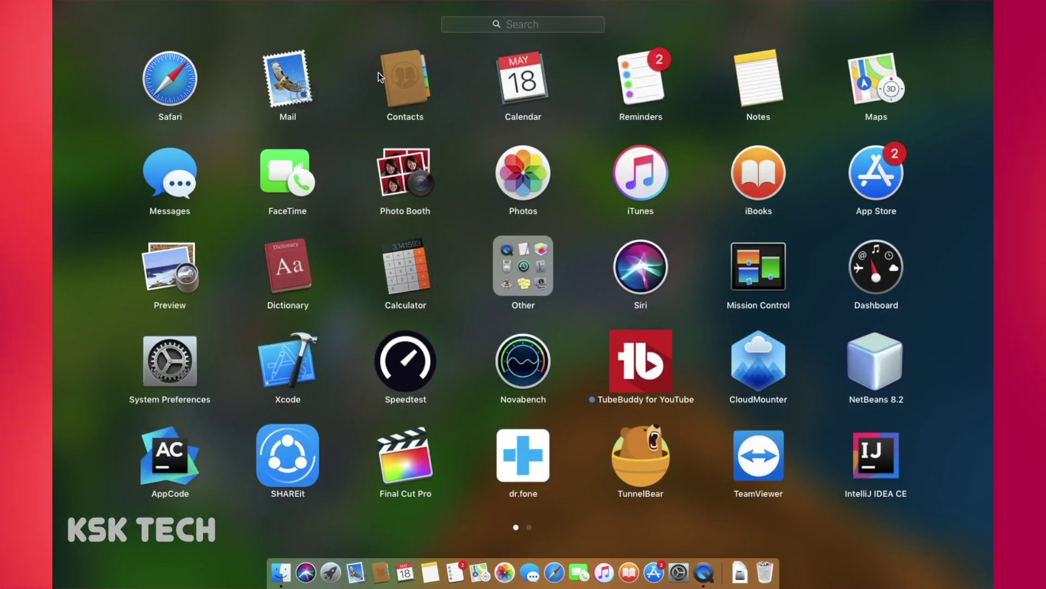
click(530, 264)
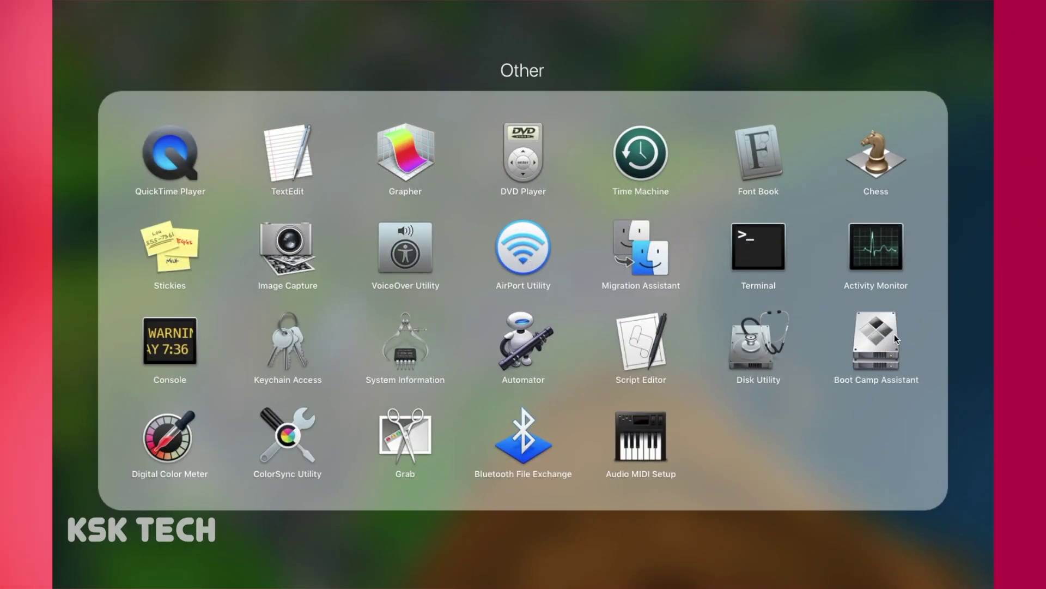
click(887, 338)
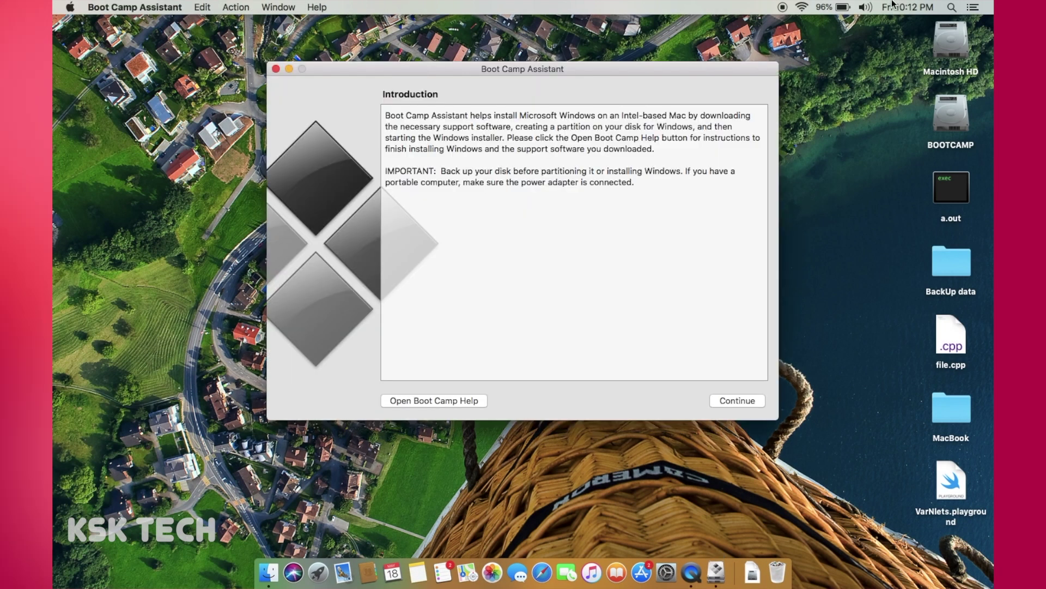
click(952, 6)
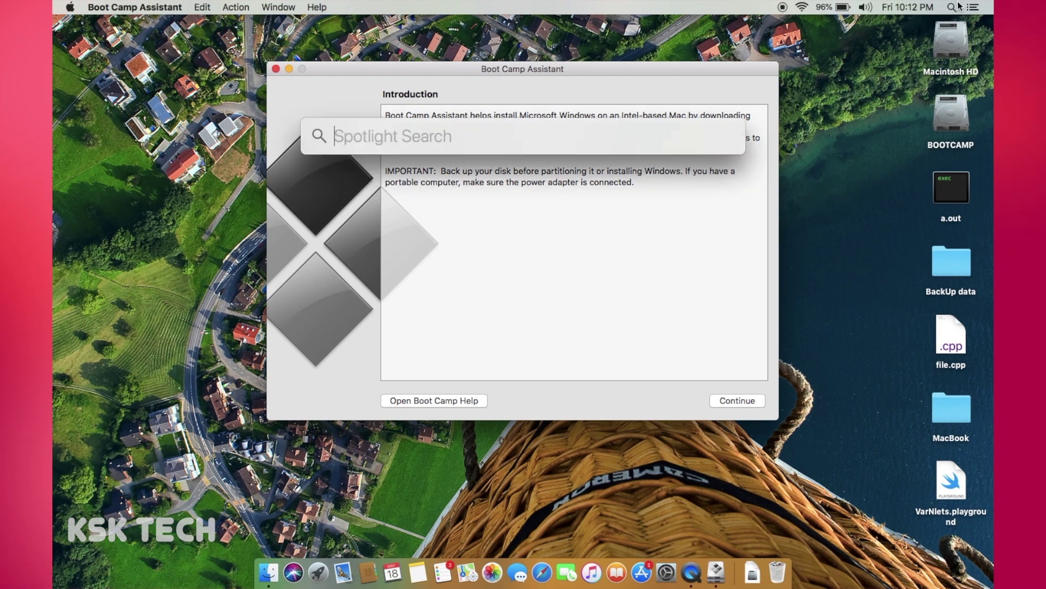
click(441, 279)
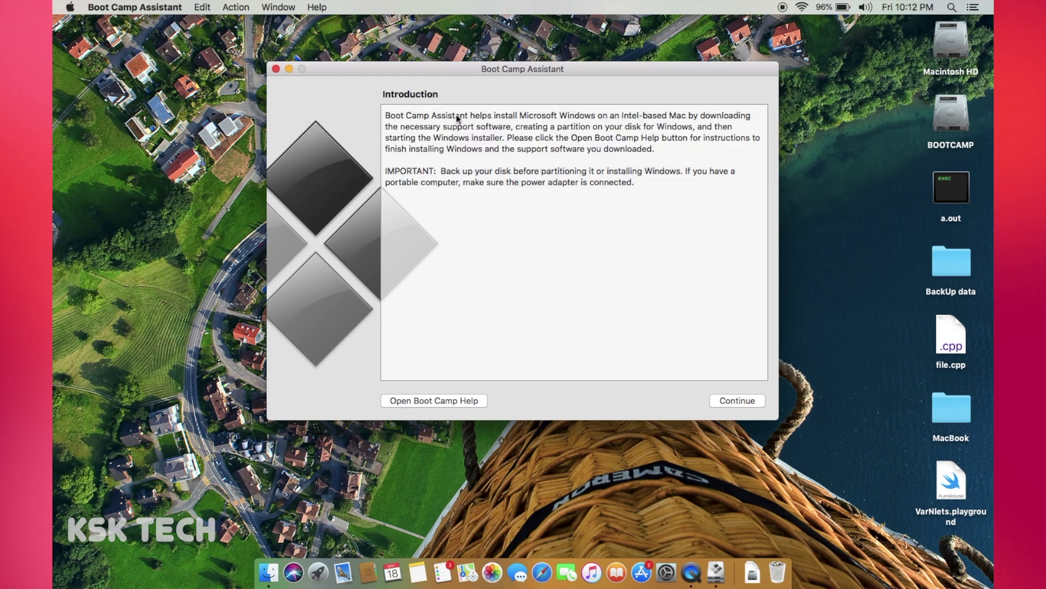
- Continue past the introduction, choose Restore, and confirm with the administrator password
click(737, 401)
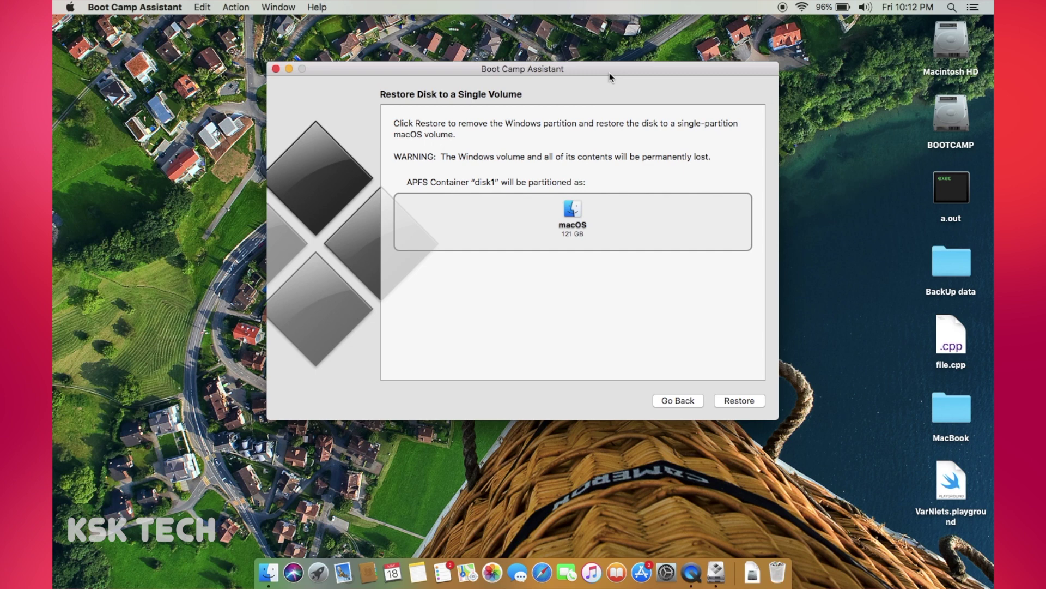
drag(609, 74, 611, 99)
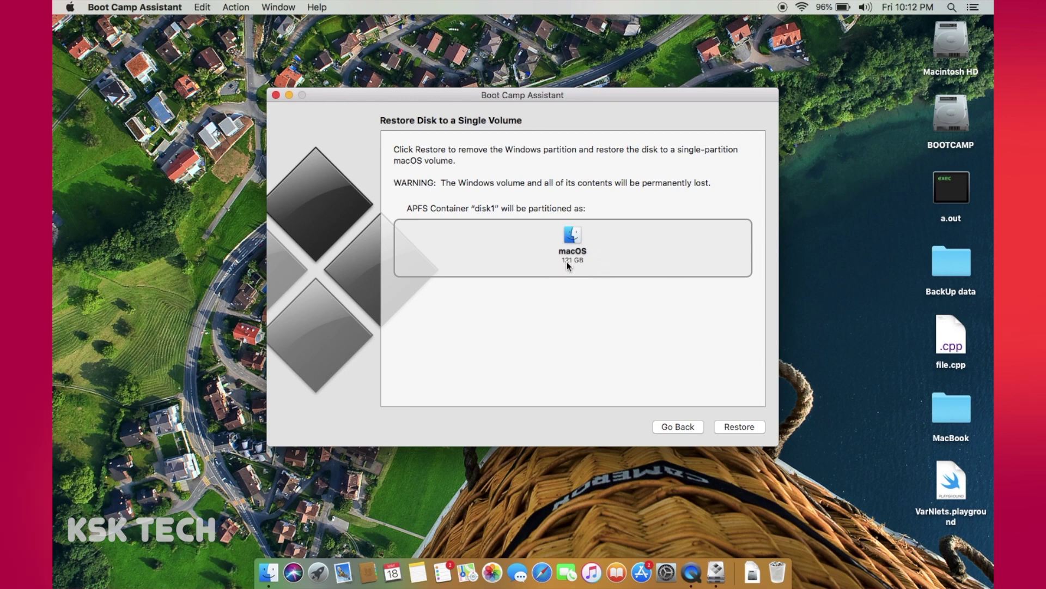
click(732, 427)
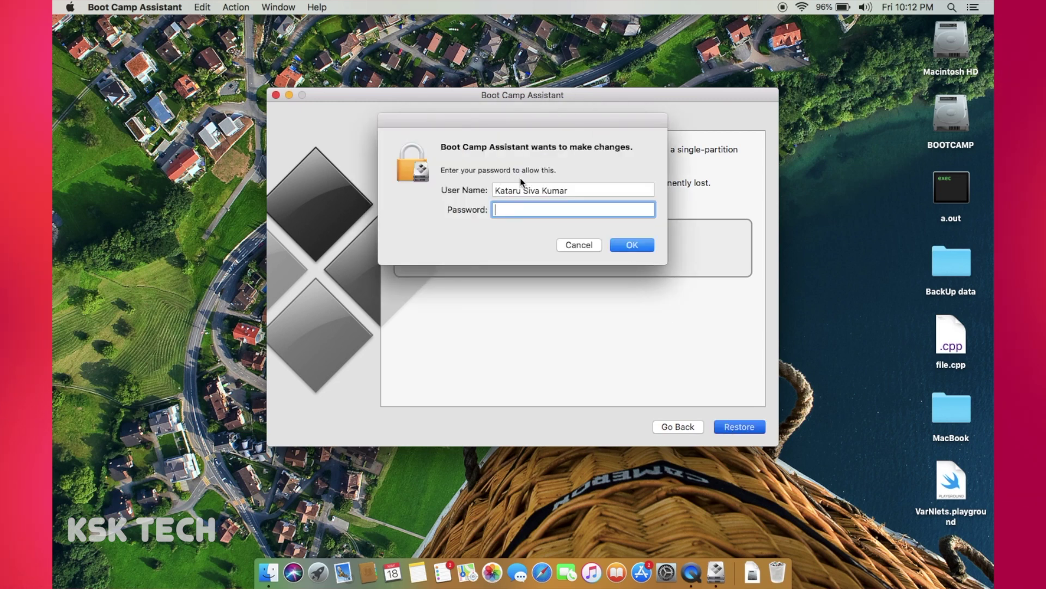
text(••••)
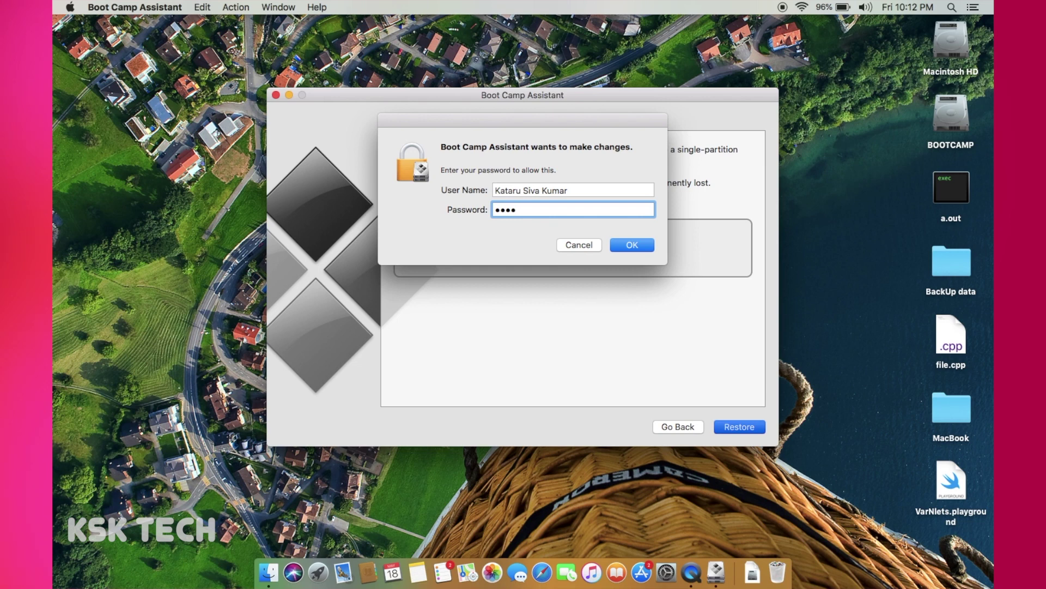
key(Return)
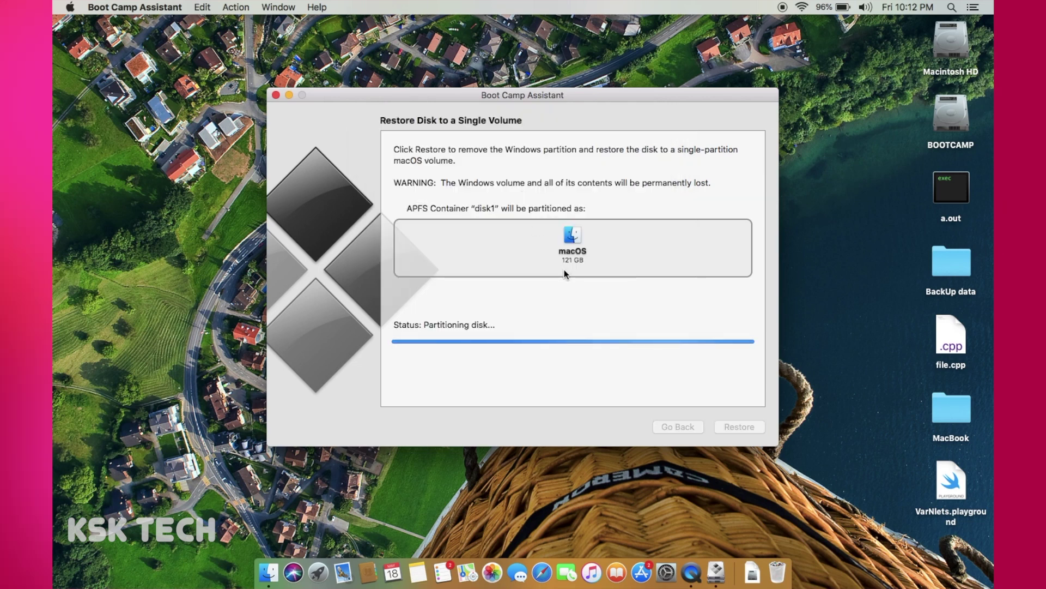